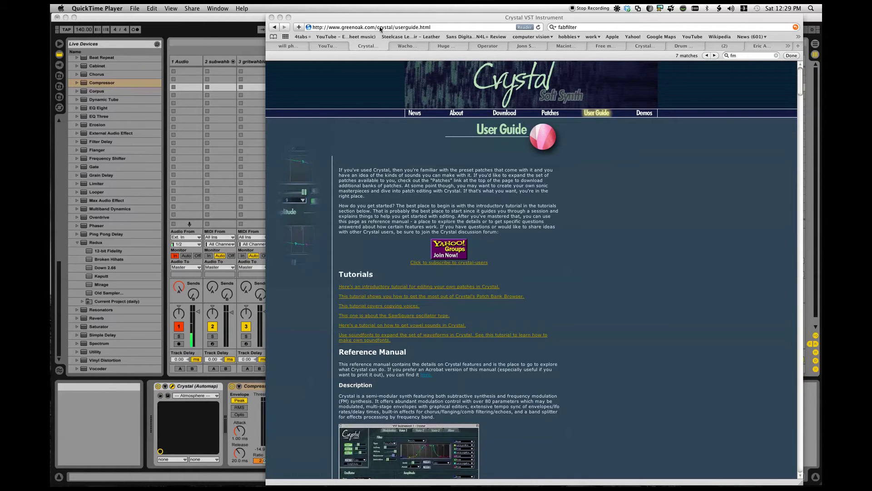
Trim the Safari address to greenoak.com/crystal/ and load the Crystal main site
click(381, 28)
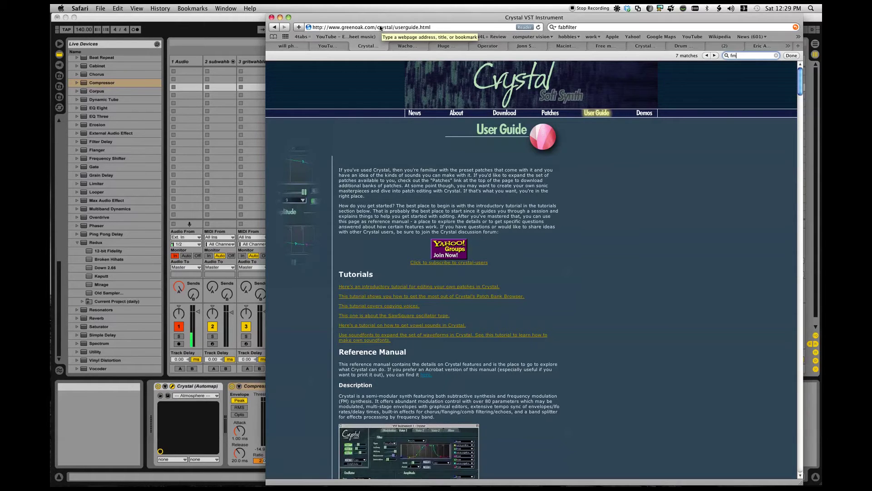
drag(376, 27, 473, 31)
key(BackSpace)
key(Return)
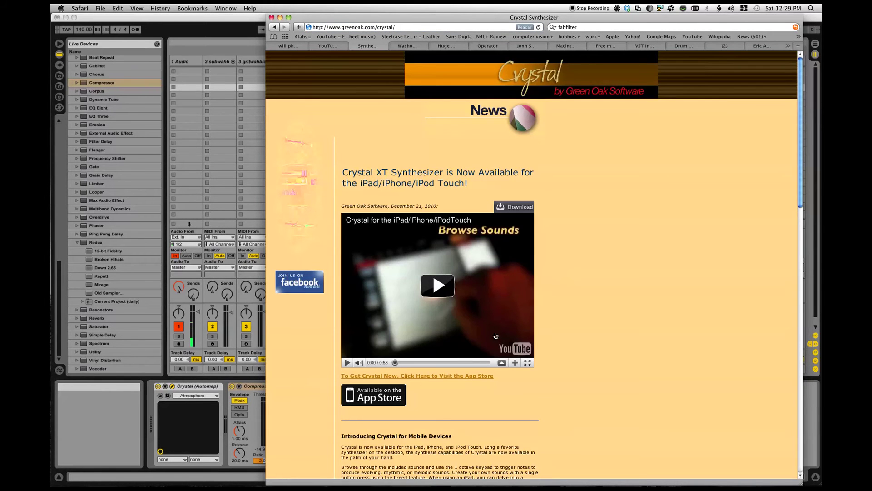
scroll(597, 370, down, 20)
scroll(604, 369, down, 5)
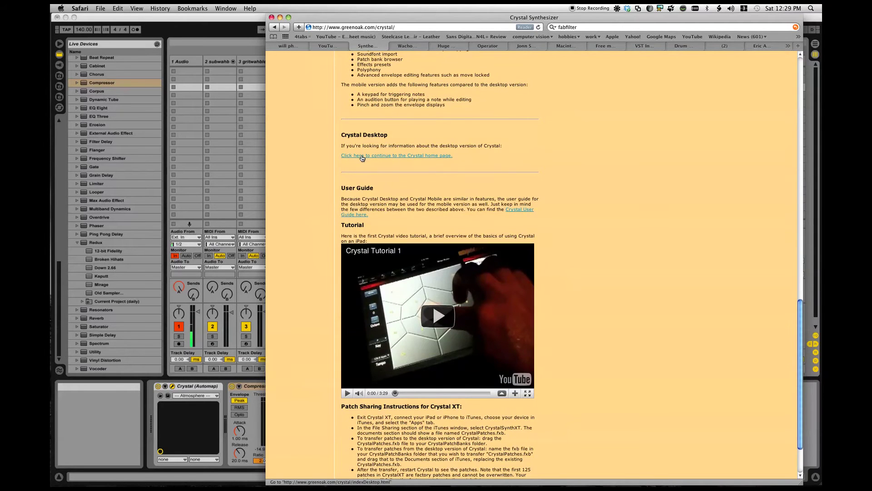
Continue to the desktop site, go via About to the Download page, and scroll to Crystal 2.5
click(362, 154)
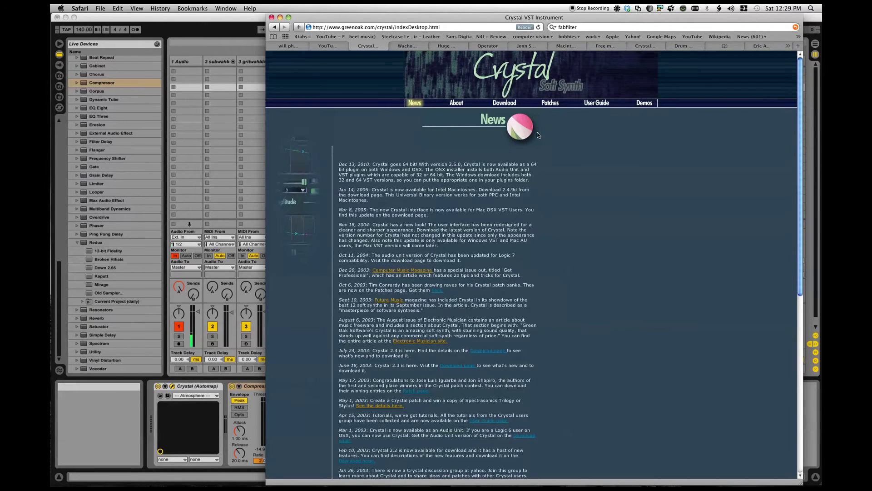
click(456, 103)
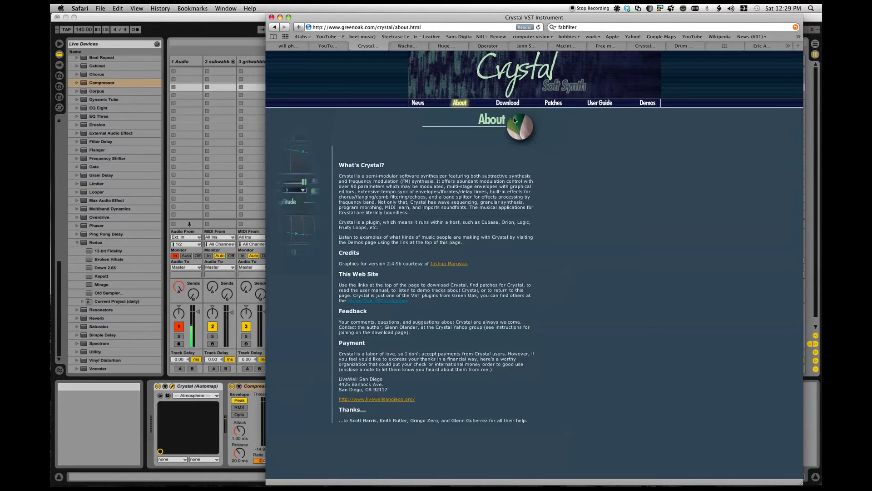
click(508, 102)
scroll(503, 290, down, 5)
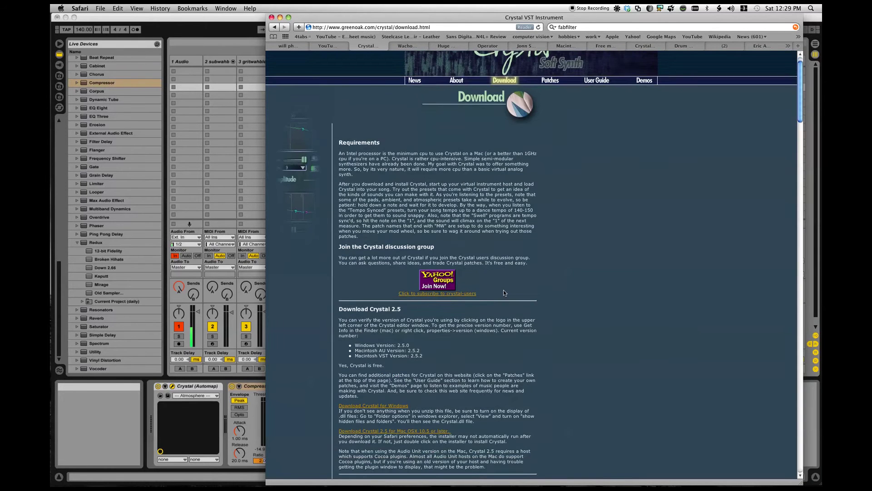
Bring Live forward and drag the Crystal plugin window nearer the screen centre
click(233, 22)
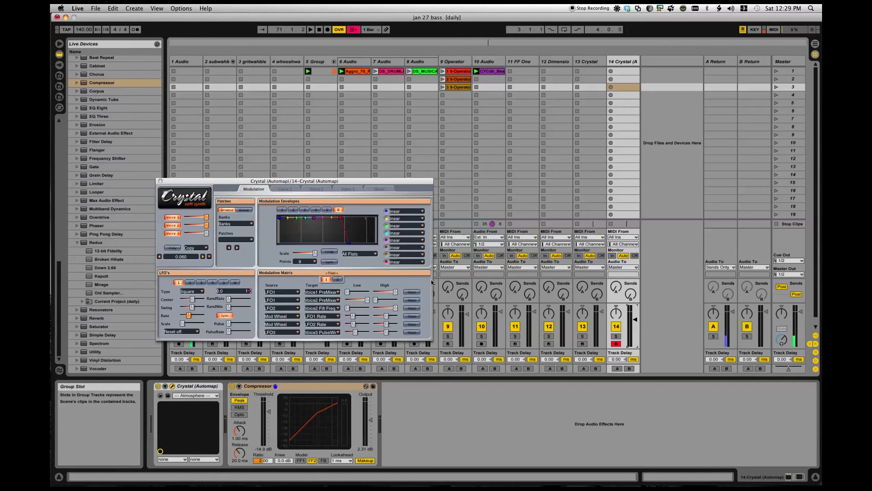
drag(338, 181, 440, 158)
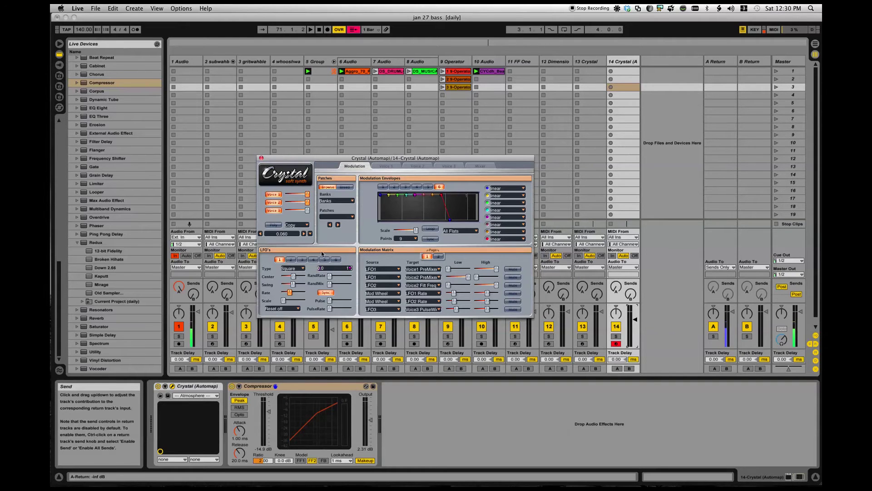
Review Voice 1's oscillator types unchanged, then the Voice 2, Voice 3 and Mixer pages
click(386, 166)
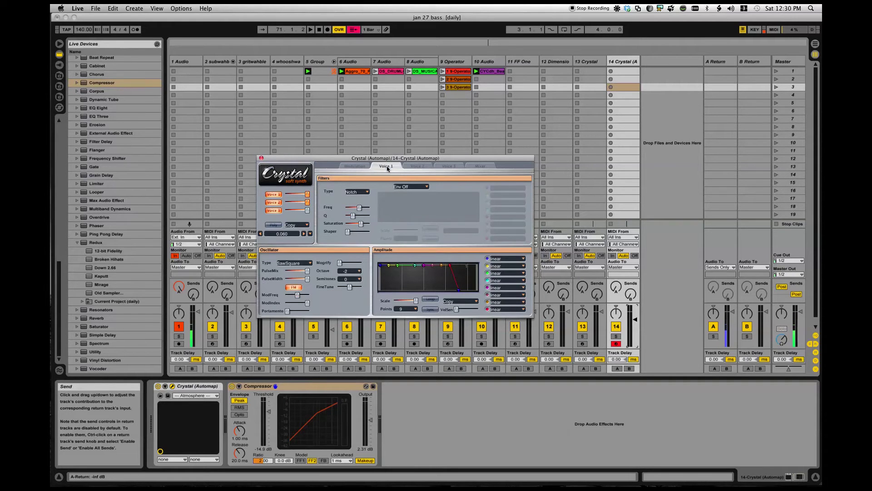
click(311, 266)
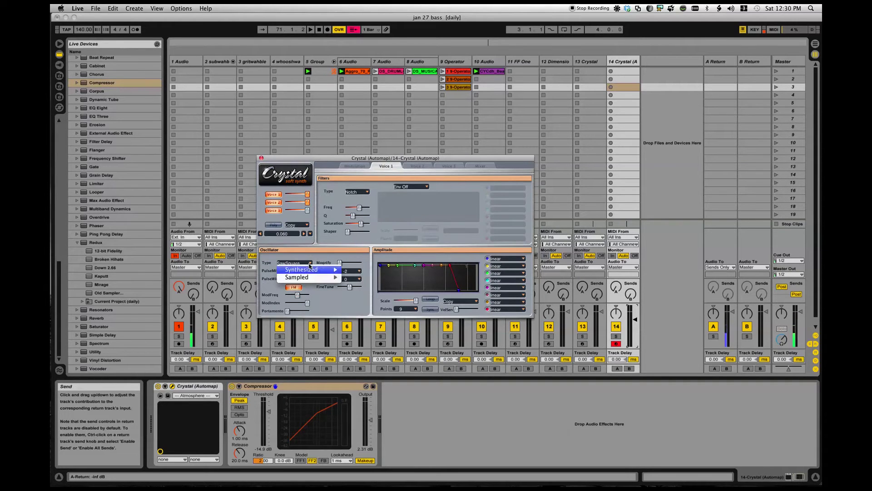
click(311, 259)
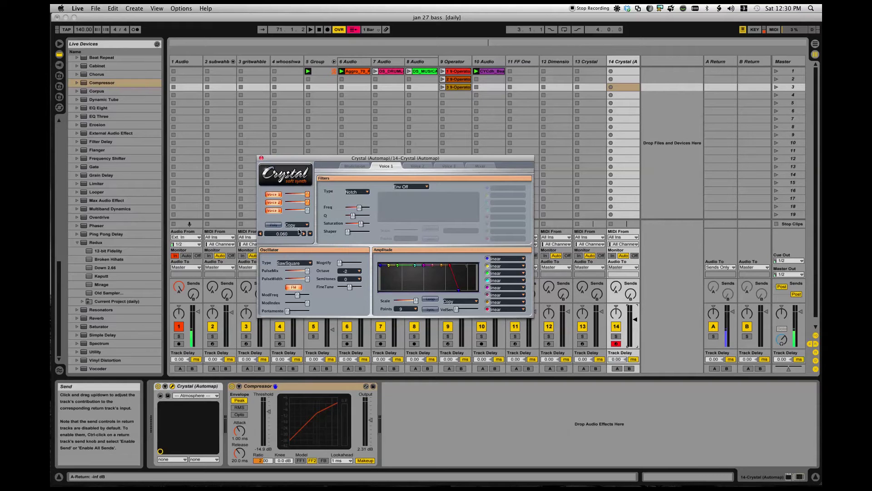
click(420, 167)
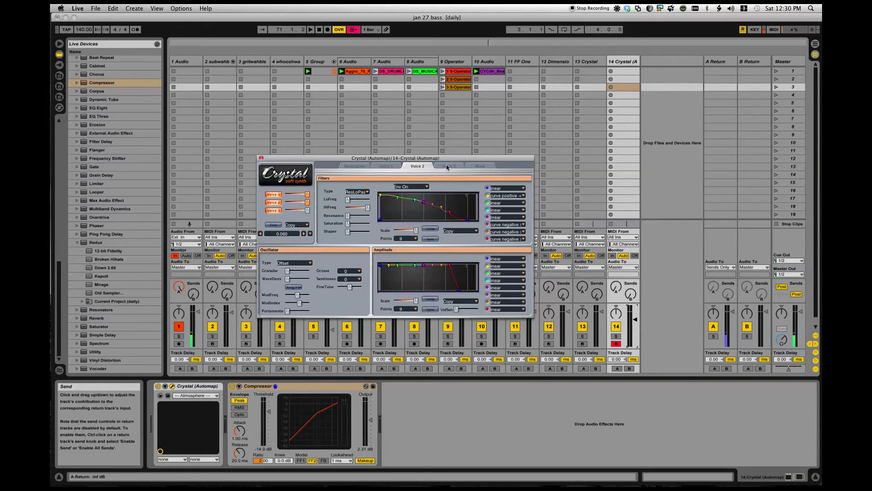
click(457, 166)
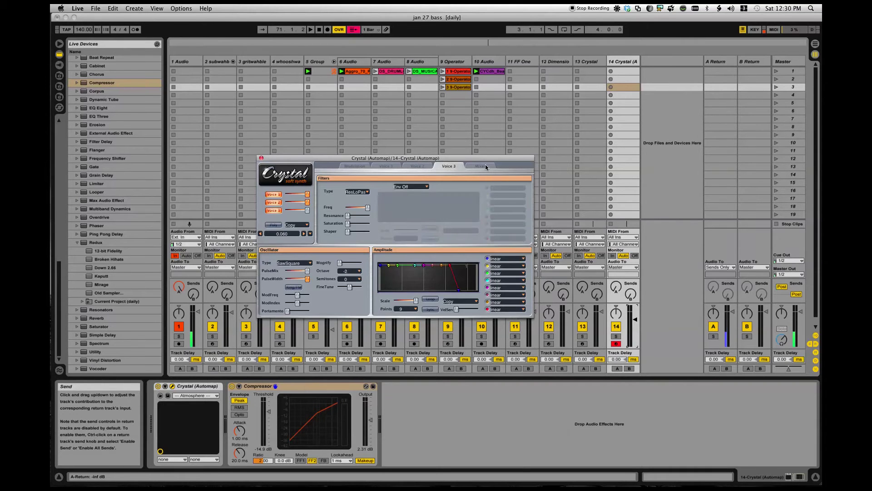
click(486, 166)
click(392, 166)
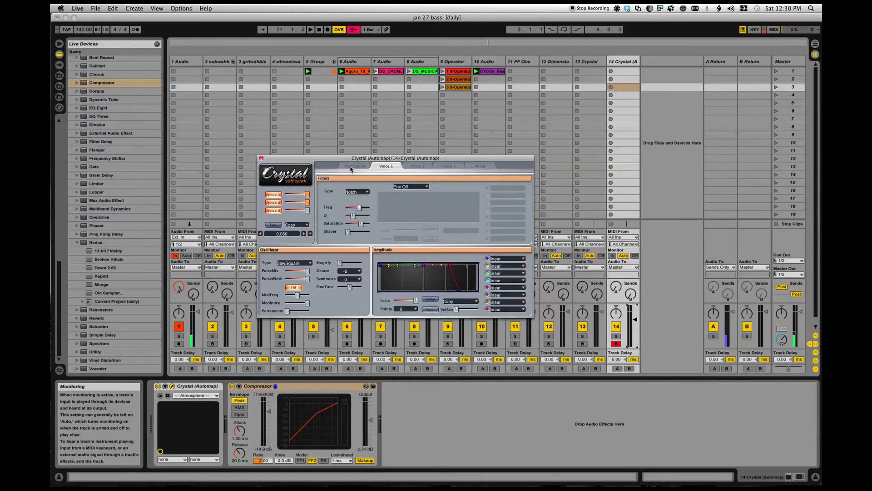
Cycle through Modulation, Voice 1–3 and Mixer pages again, ending on Modulation
click(353, 167)
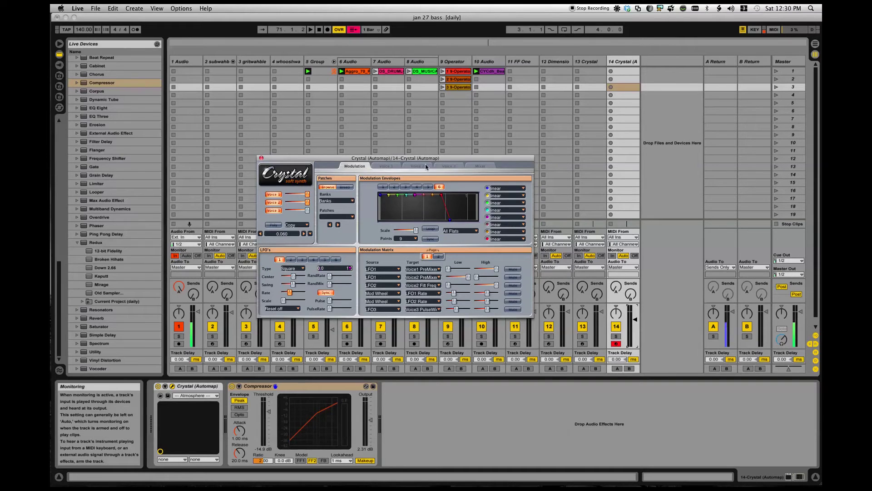
click(384, 167)
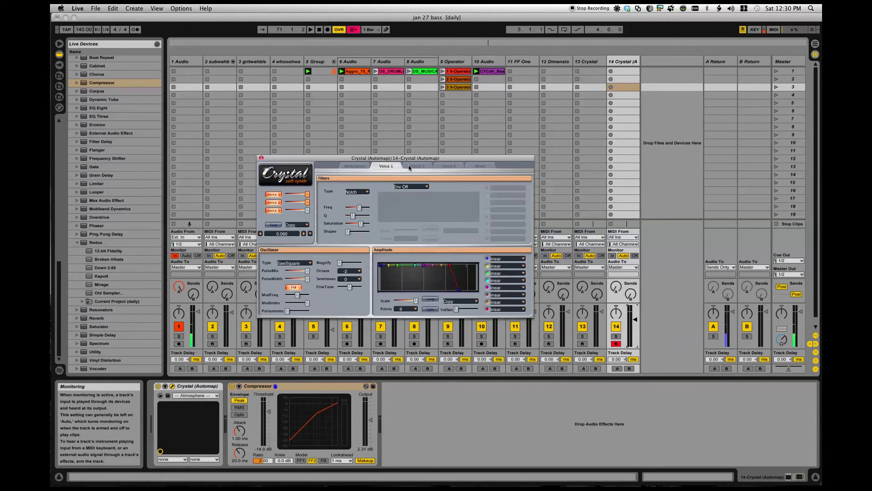
click(417, 167)
click(448, 166)
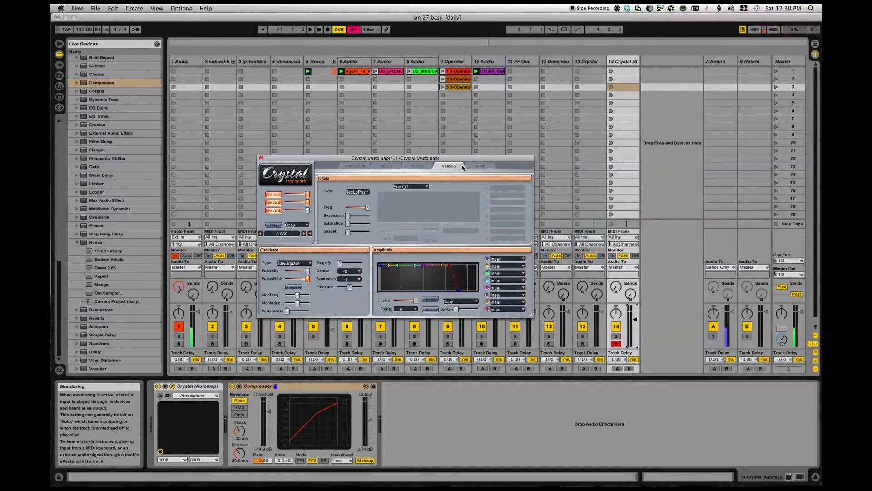
click(479, 166)
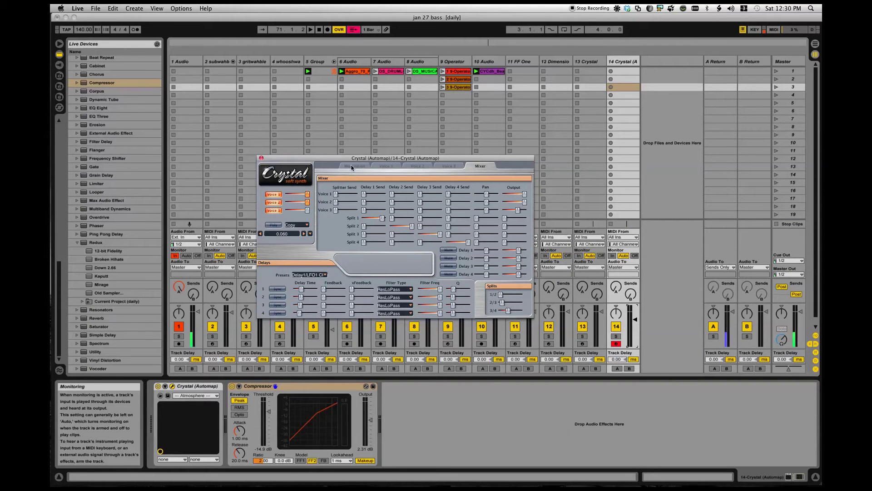
click(352, 167)
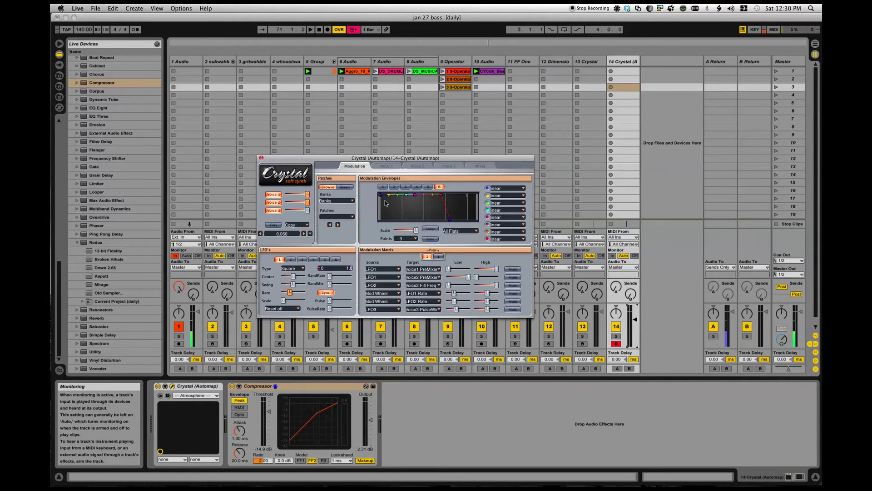
Turn off Voices 2 and 3 and lower Voice 1's second amplitude envelope point to 0.64
click(273, 210)
click(273, 202)
click(383, 166)
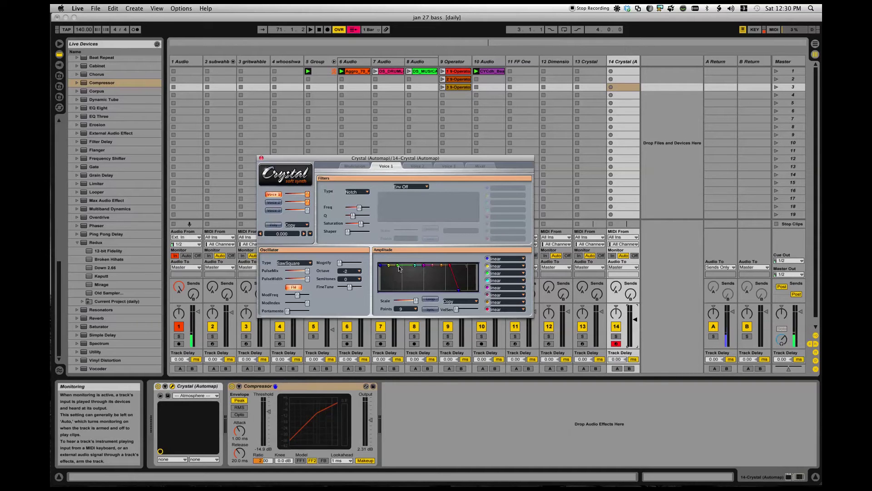
mouse_move(398, 265)
mouse_down()
mouse_move(398, 281)
mouse_move(399, 255)
mouse_up()
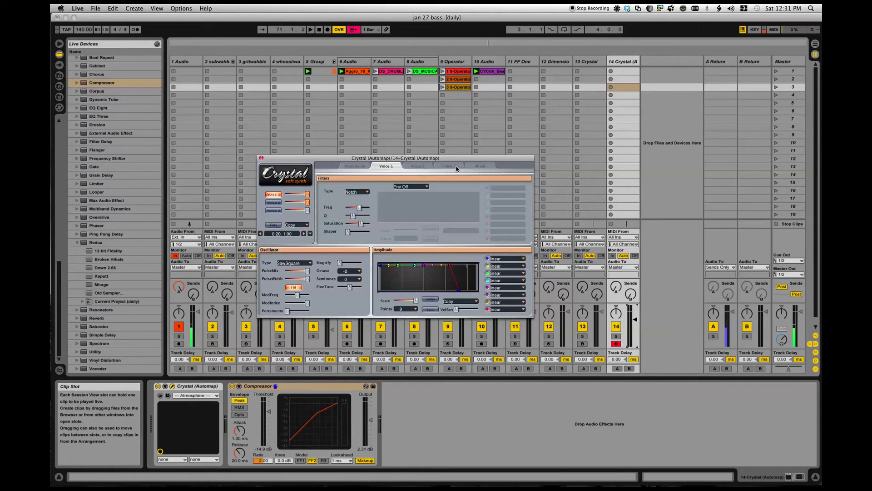
Mute the first five modulation matrix rows, including both mod wheel to LFO Rate routings
click(356, 166)
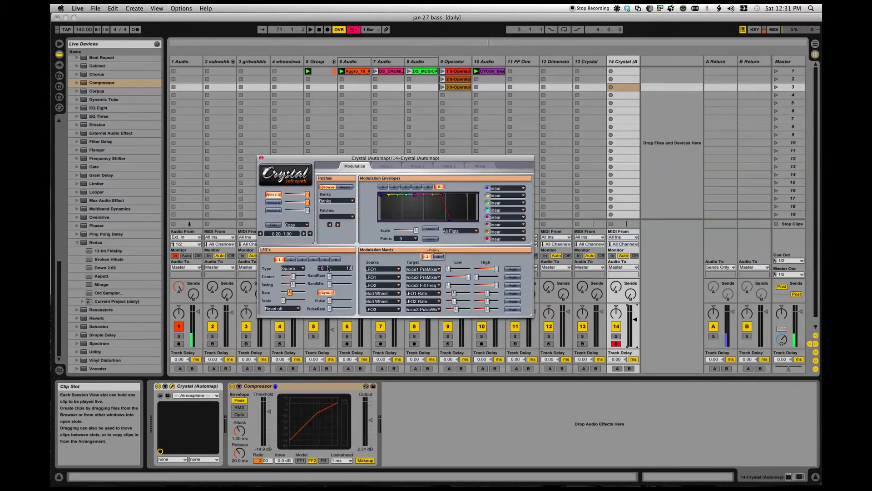
click(507, 269)
click(507, 277)
click(508, 286)
click(509, 292)
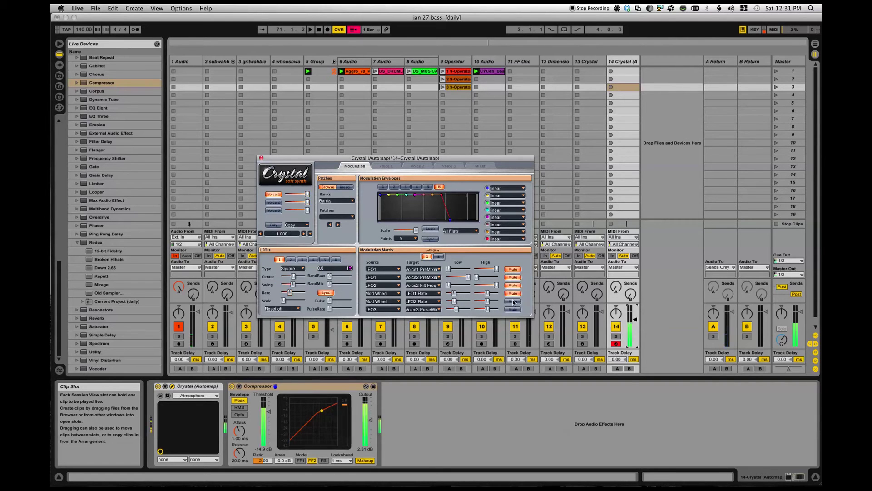
click(511, 301)
Show Voice 1's Notch filter and SawSquare oscillator, toggling FM off and back on
click(386, 166)
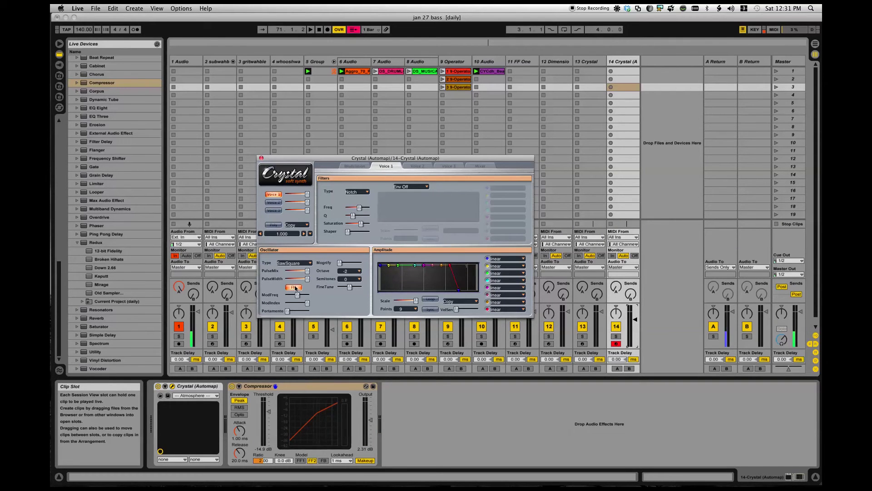
click(295, 287)
click(291, 288)
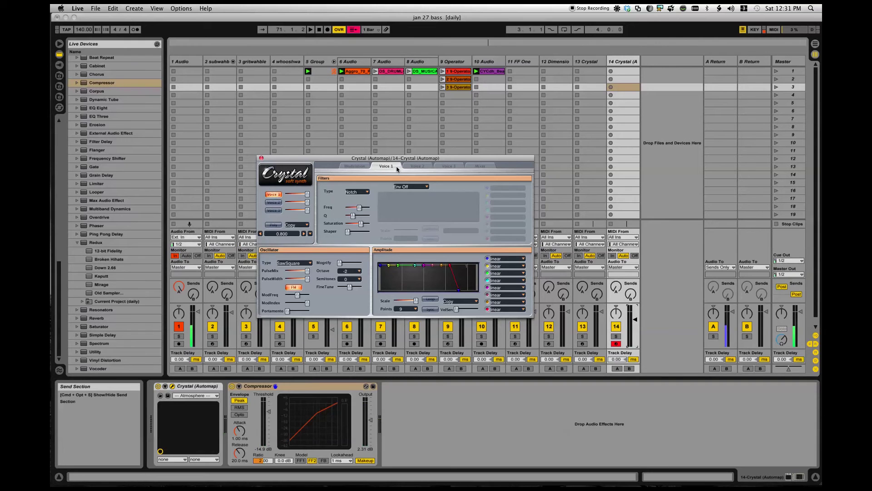
On the Modulation page, flip the matrix to page 2 and back, confirming row 1's source stays LFO1
click(364, 167)
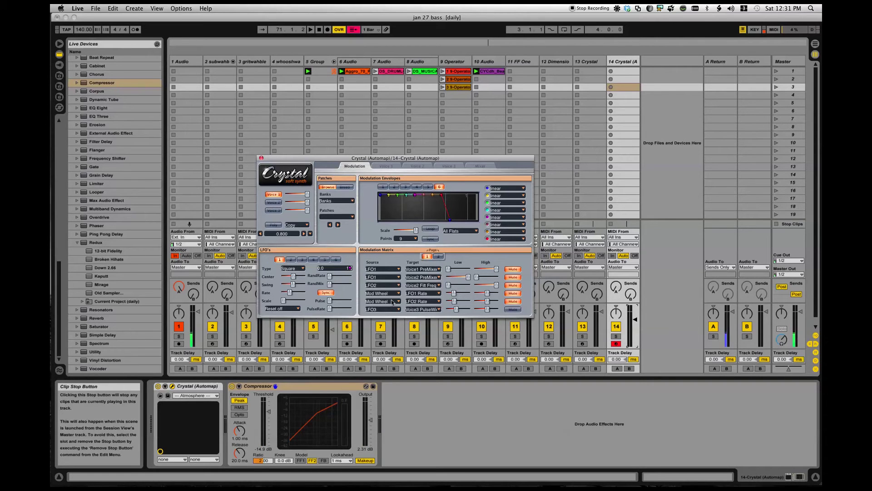
click(439, 257)
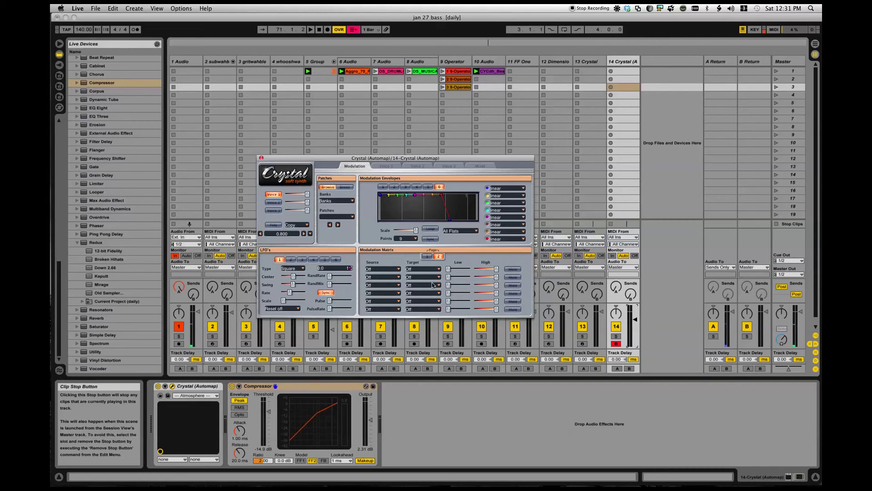
click(429, 256)
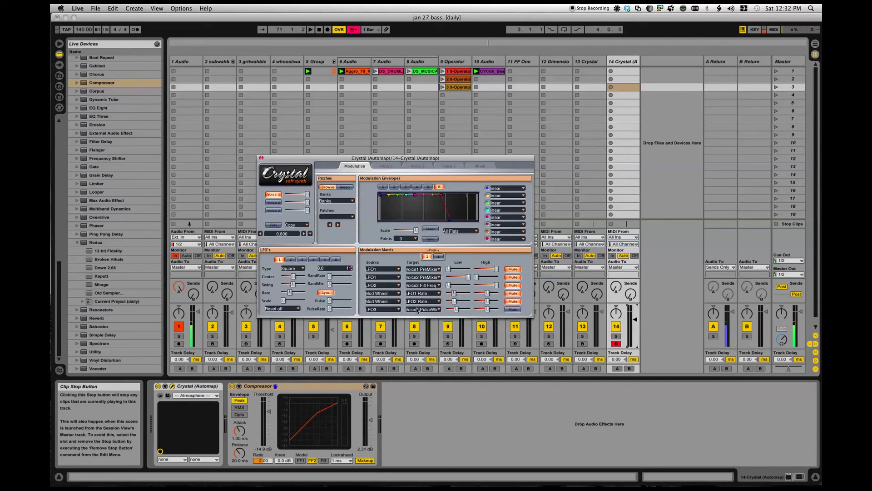
click(377, 268)
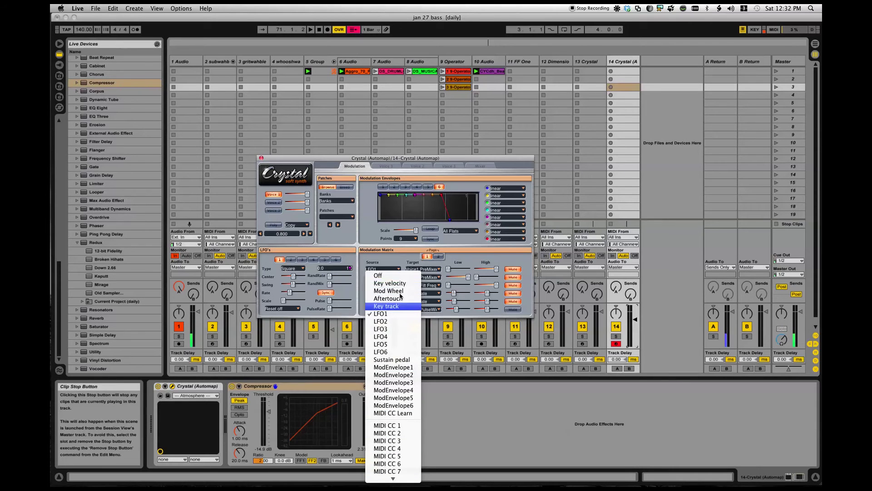
click(397, 260)
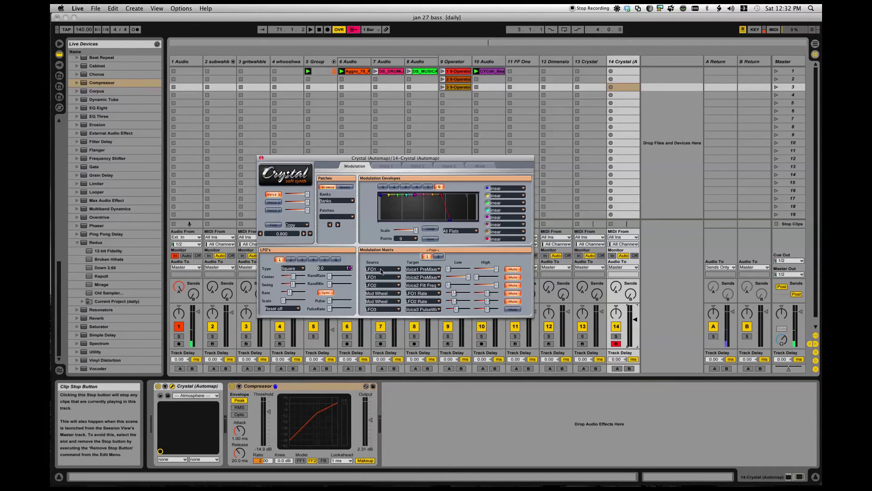
click(381, 269)
click(381, 313)
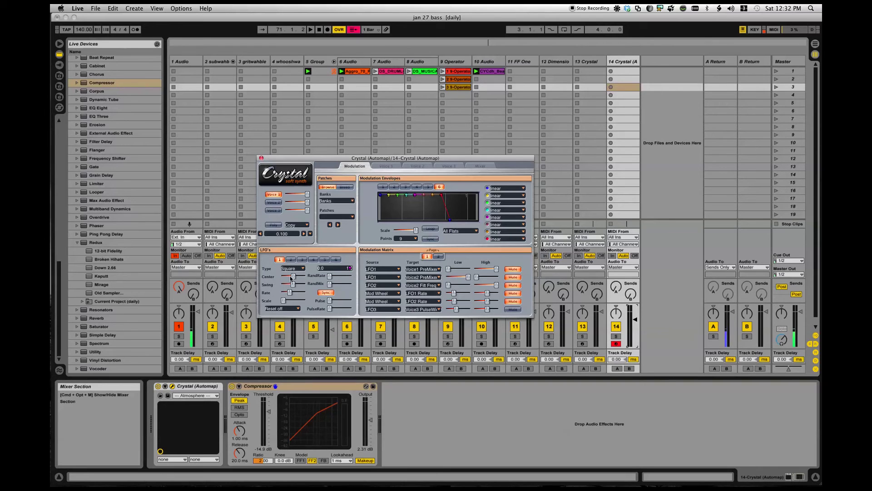
Set LFO1 to Sine and unmute row 1 (LFO1 → Voice1 PreMixerLevel), keeping its target
click(303, 269)
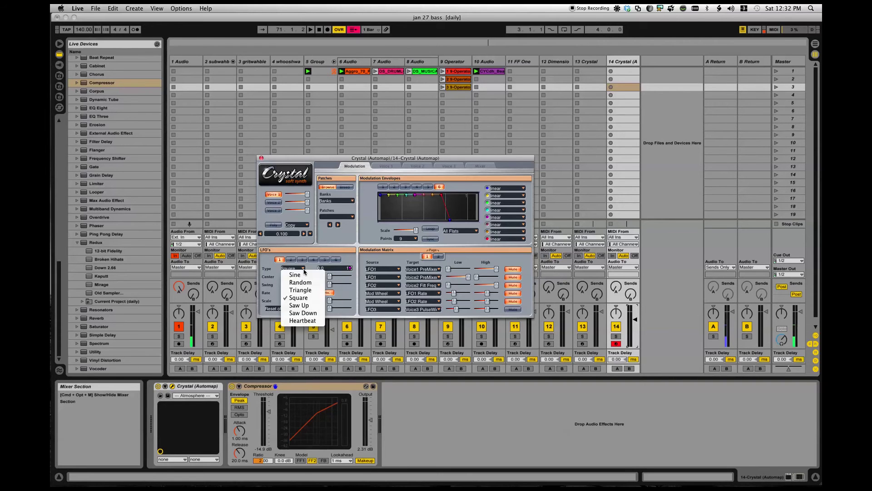
click(323, 272)
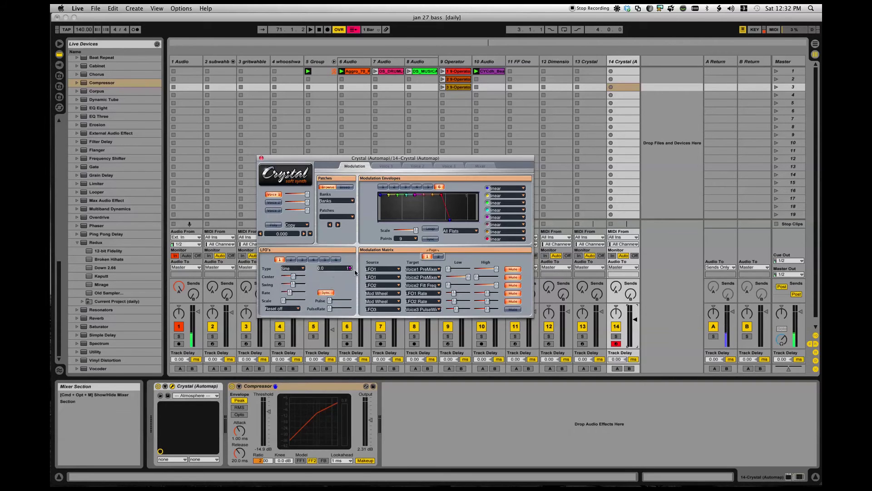
click(511, 269)
click(423, 272)
mouse_move(423, 277)
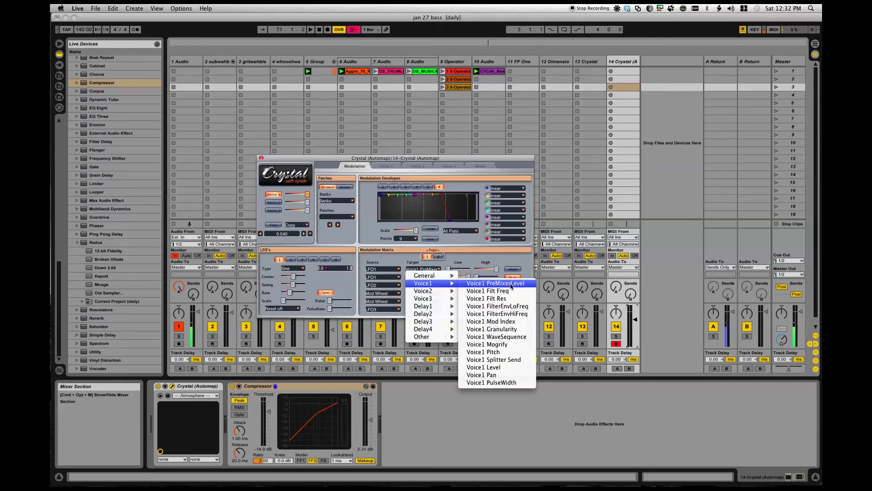
click(463, 261)
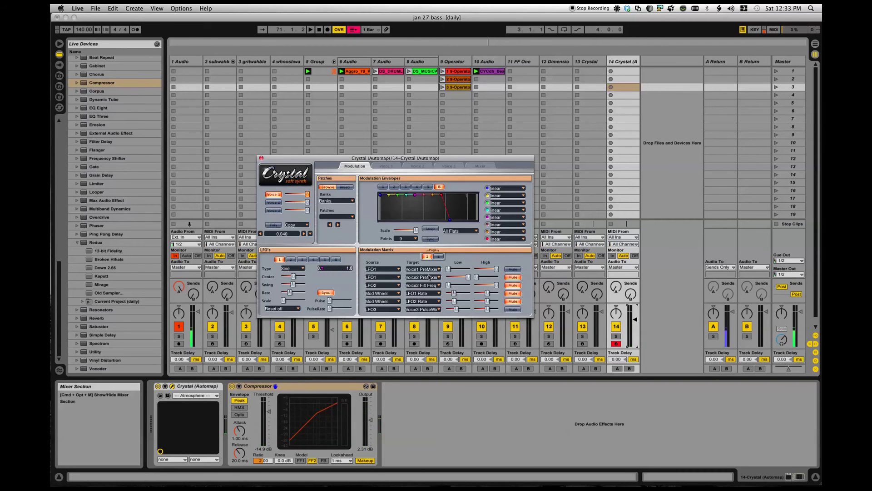
Enable Voice 2, check Voice 1, then unmute matrix row 2 (LFO1 → Voice2 PreMixer level)
click(274, 202)
click(387, 166)
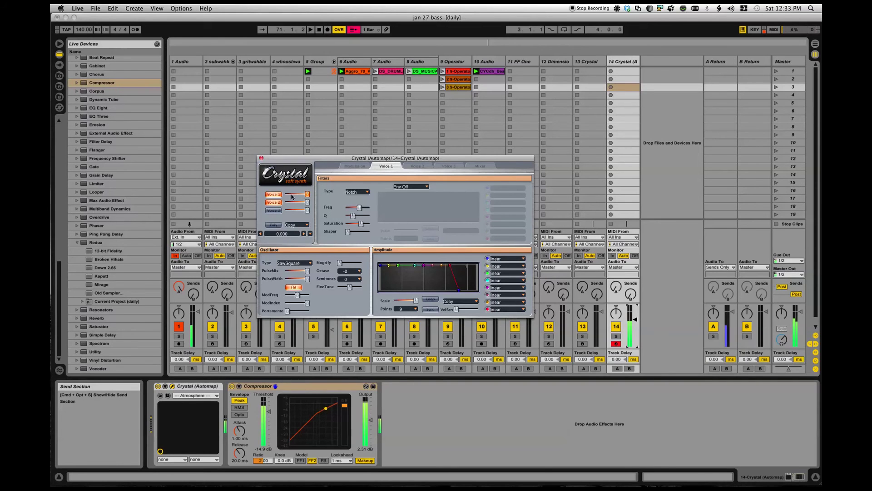
click(361, 166)
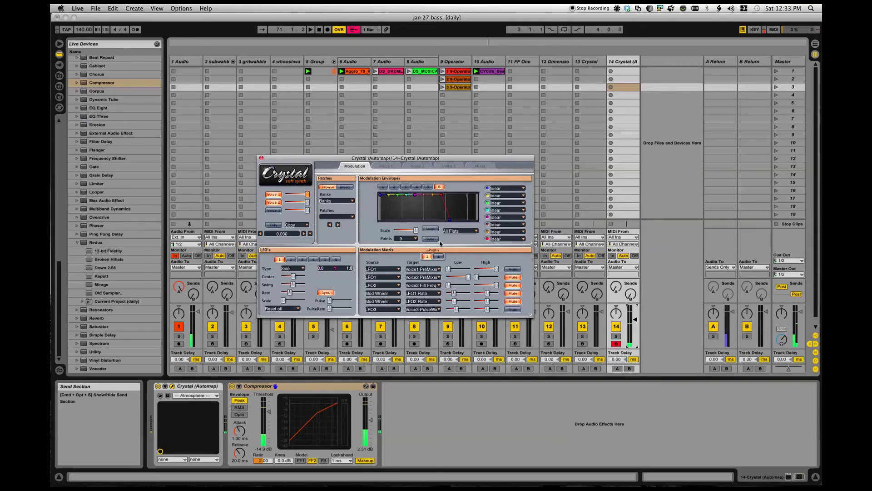
click(513, 277)
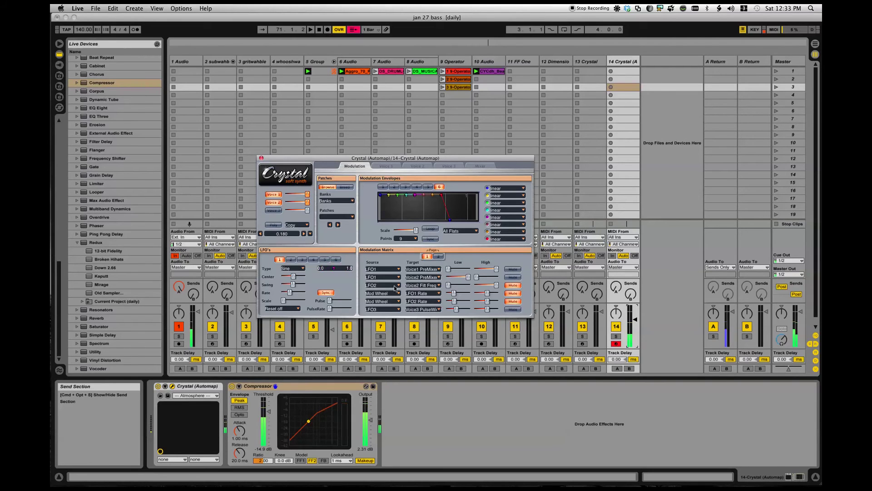
Show LFO2, unmute LFO2 → Voice2 filter frequency, and unmute Mod Wheel → LFO1 and LFO2 Rate rows
click(290, 259)
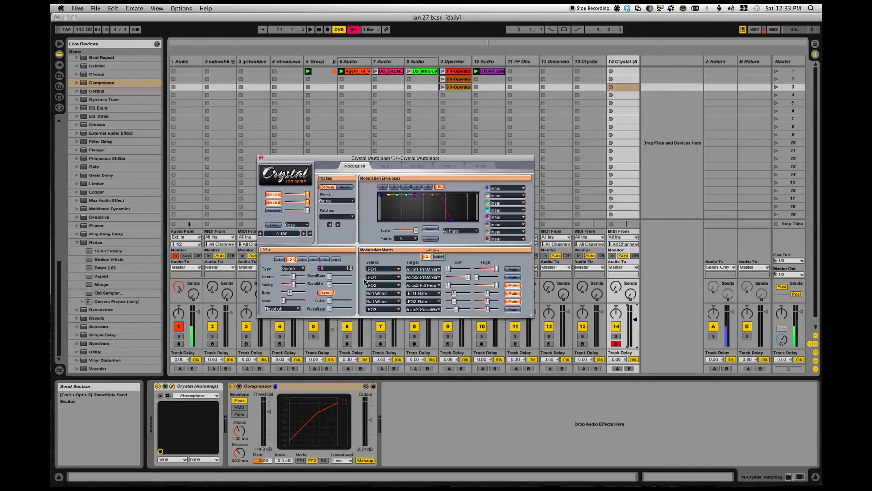
click(513, 285)
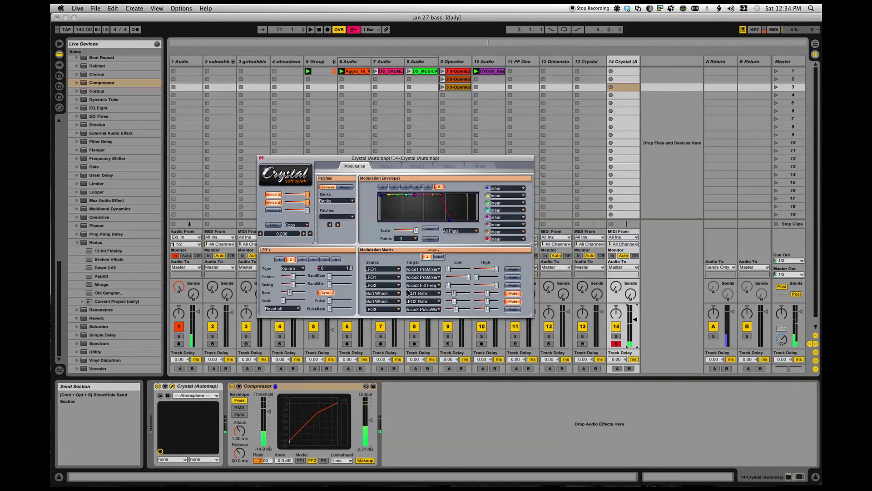
click(513, 293)
click(512, 302)
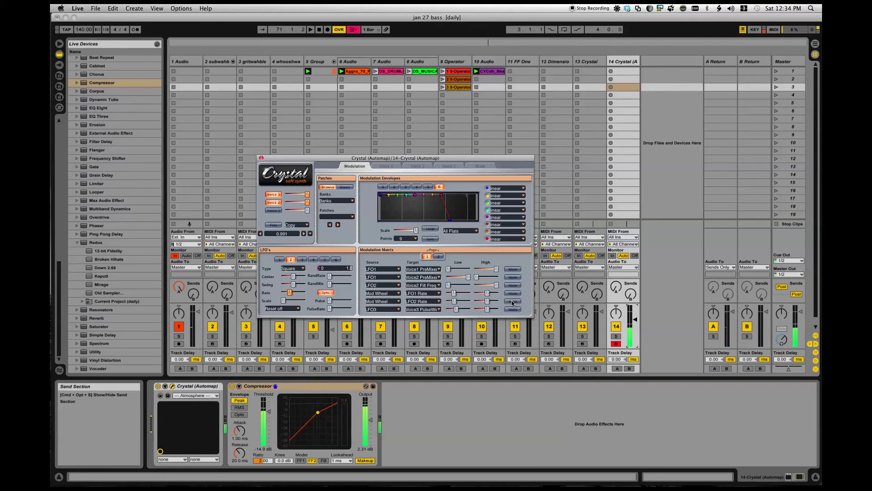
Enable Voice 3, review LFOs 3, 2 and 1, and turn on Sync for LFO1
click(273, 210)
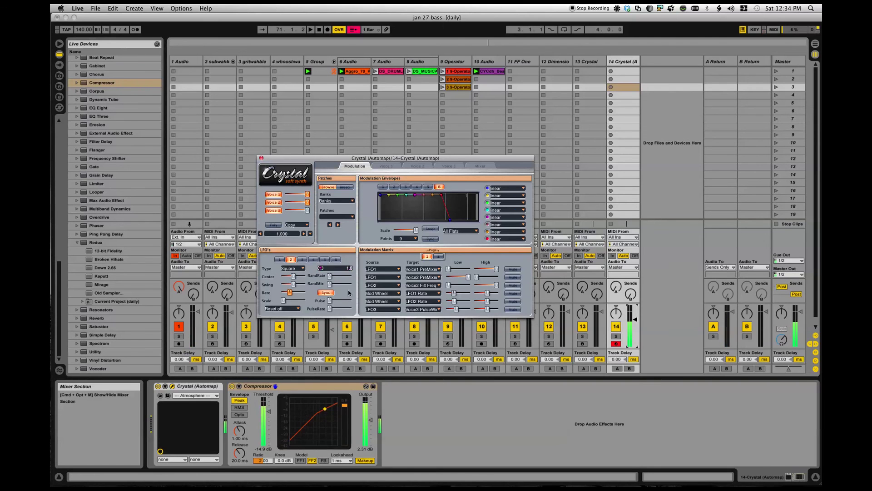
click(302, 260)
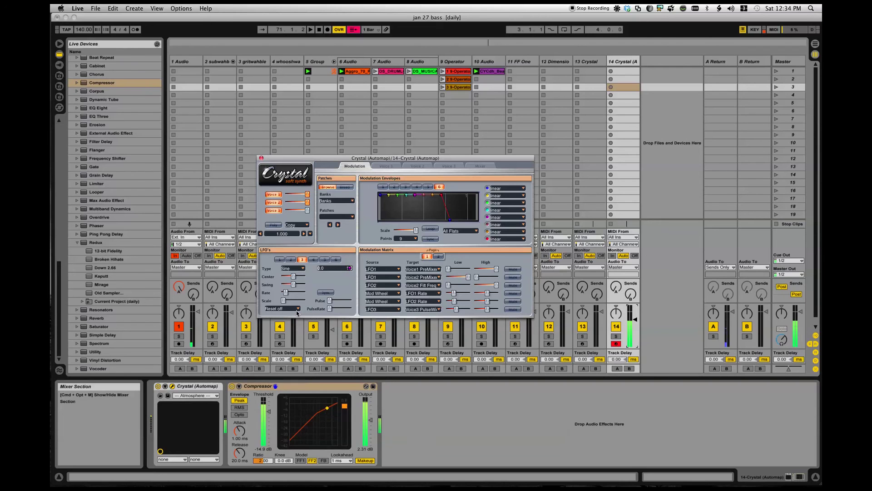
click(291, 260)
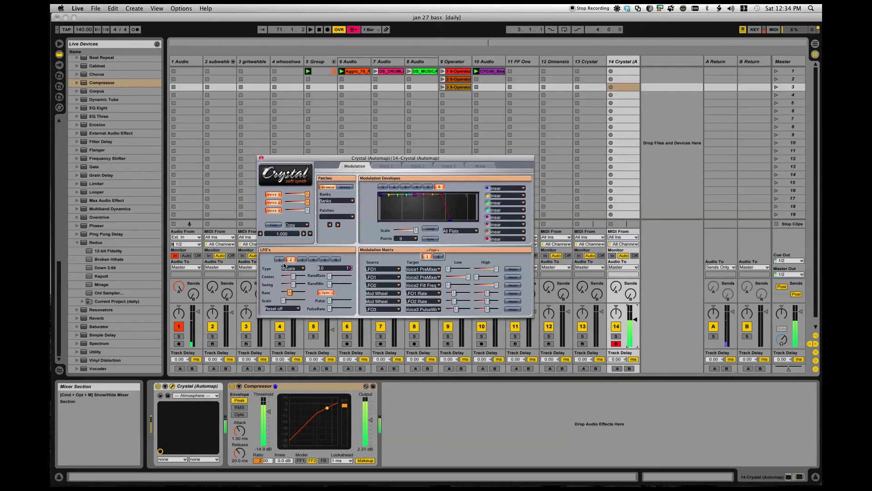
click(281, 259)
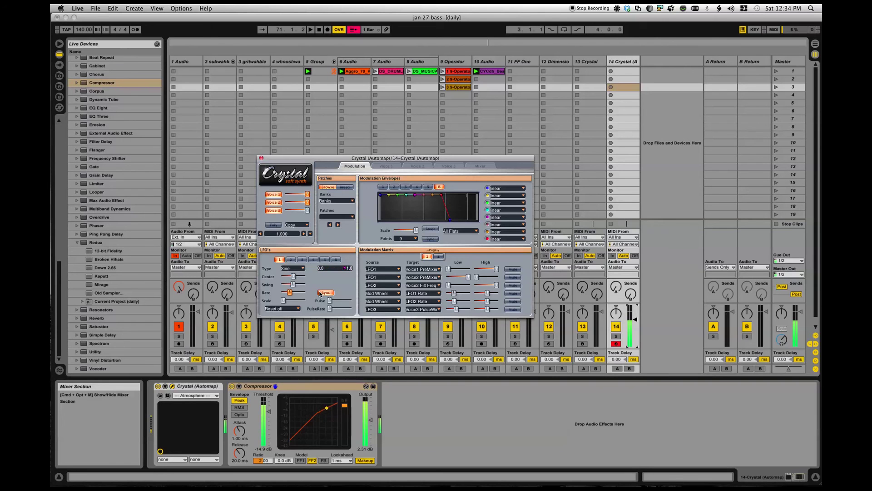
click(321, 292)
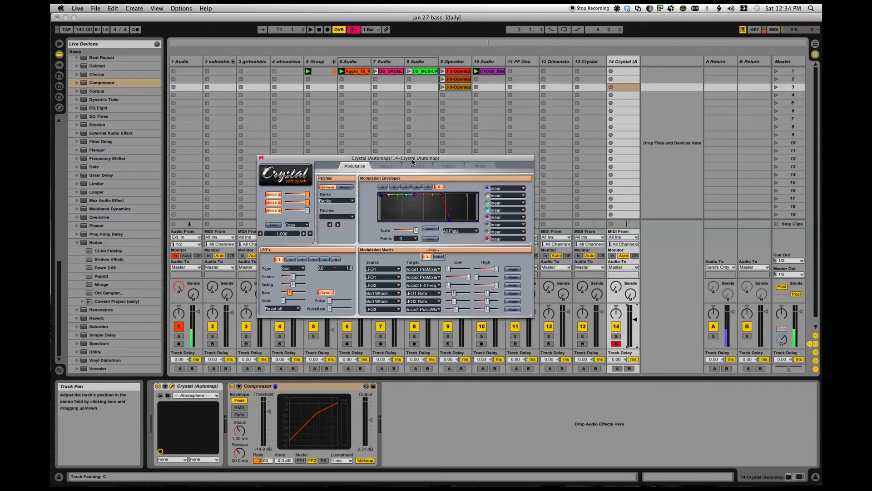